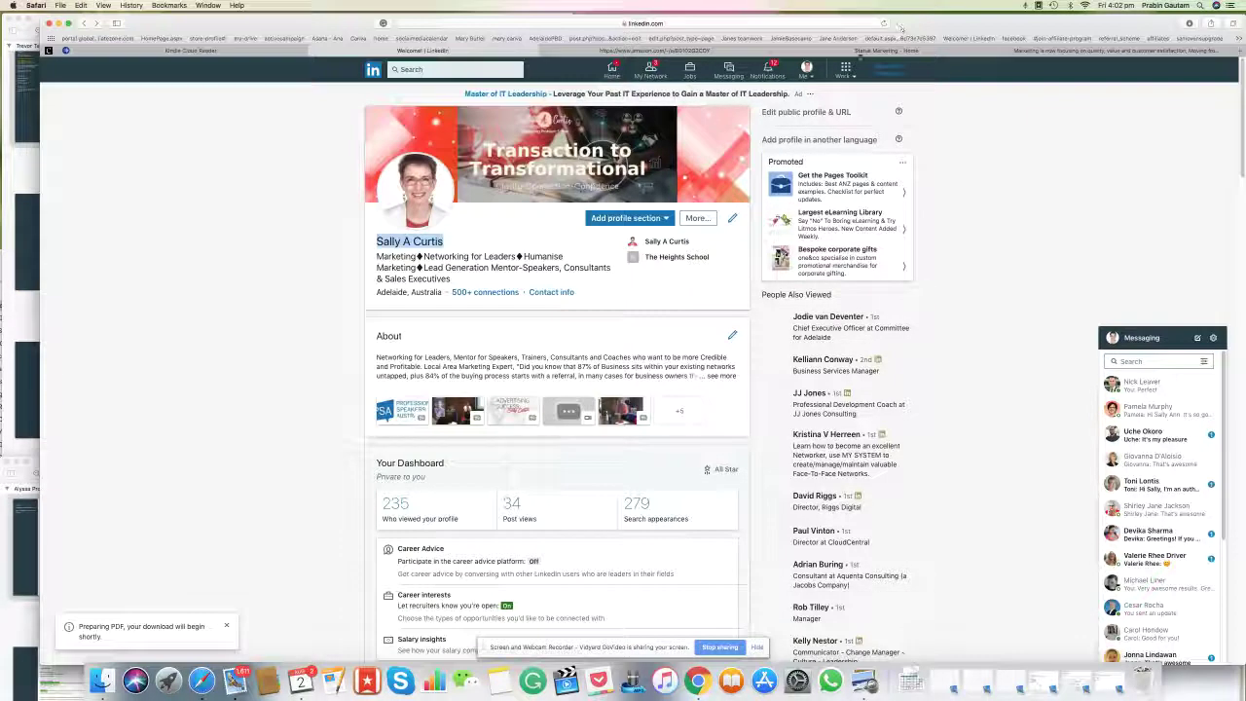
- Bring Safari forward and stay on your own LinkedIn profile via the Me menu
{"action": "left_click", "coordinate": [603, 97]}
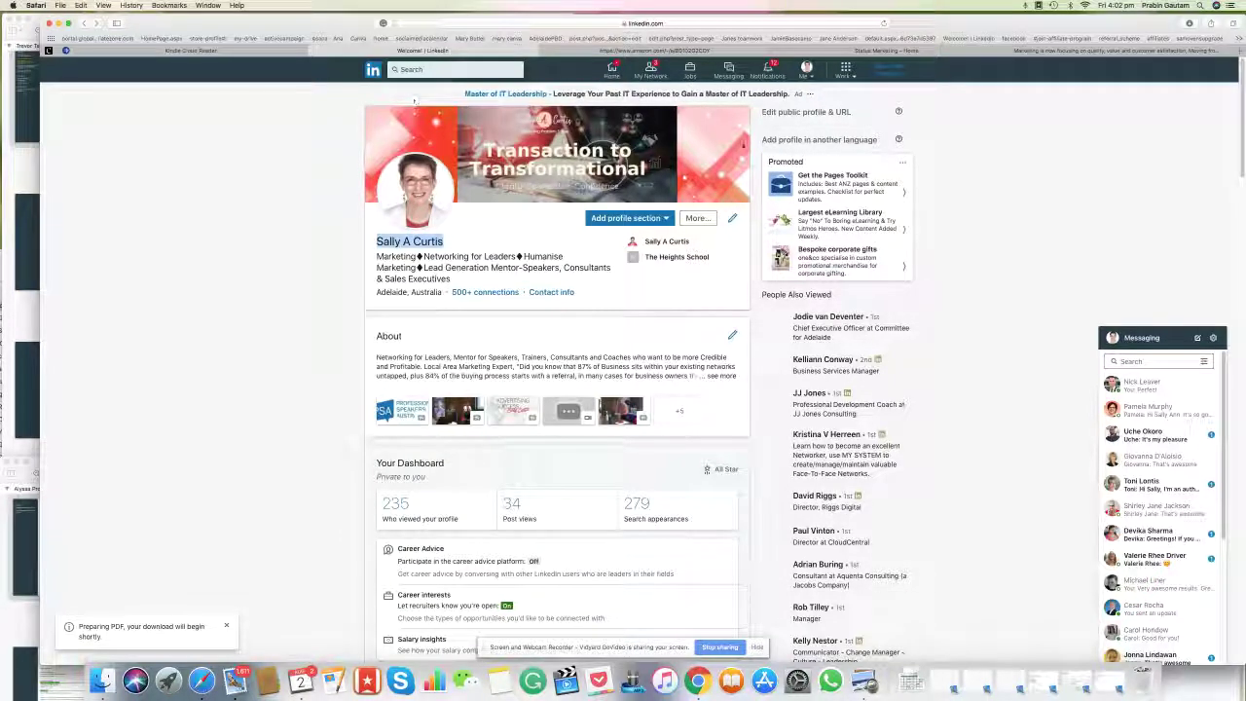
{"action": "left_click", "coordinate": [807, 71]}
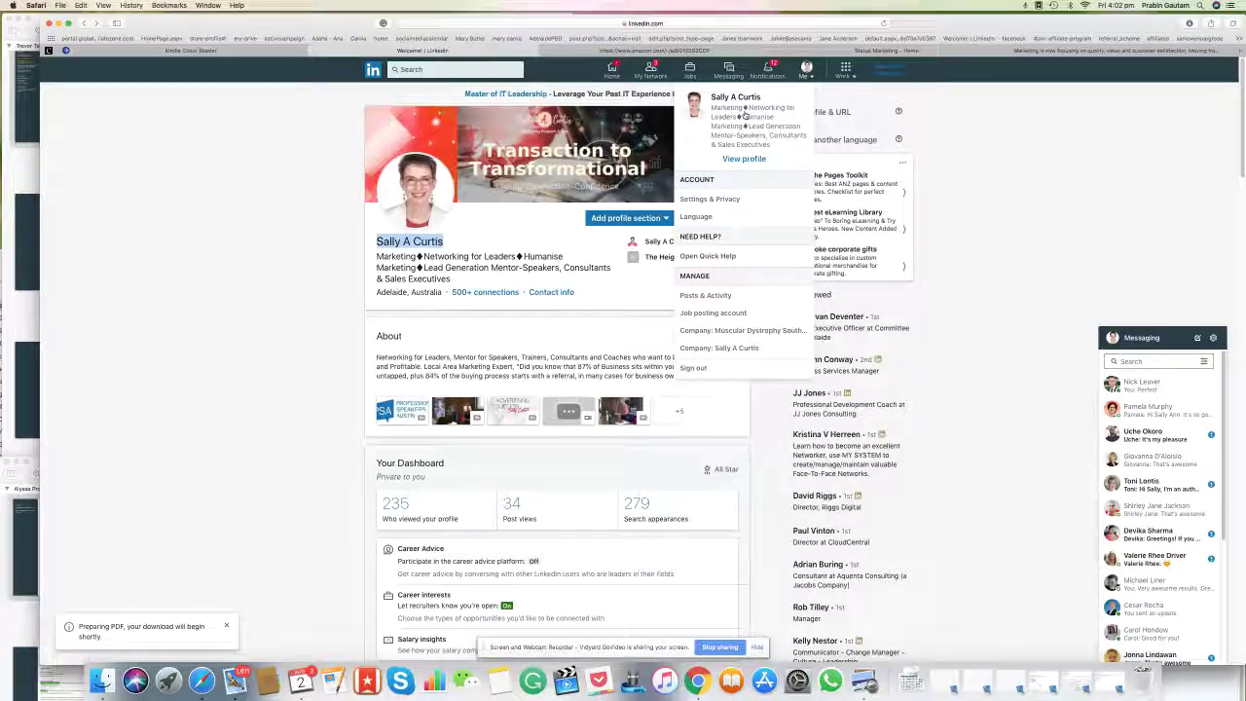
{"action": "left_click", "coordinate": [744, 156]}
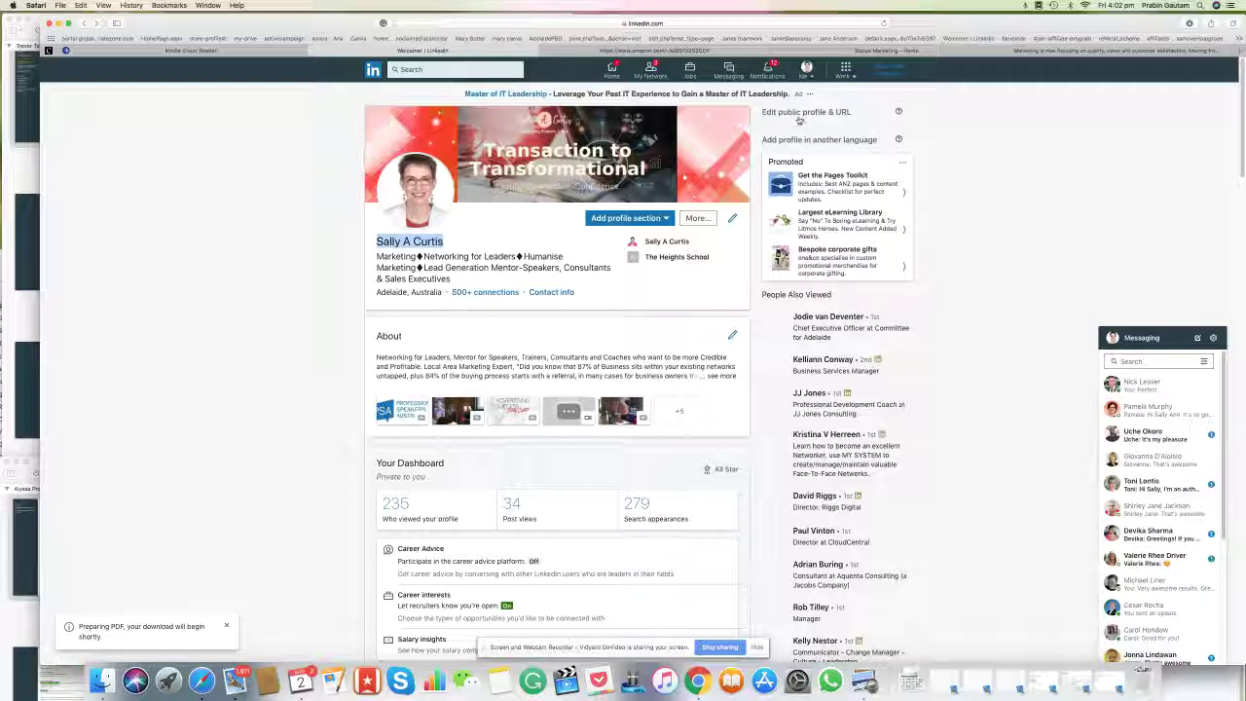
- Go to the 'Edit public profile & URL' settings from the profile's right column
{"action": "left_click", "coordinate": [831, 112]}
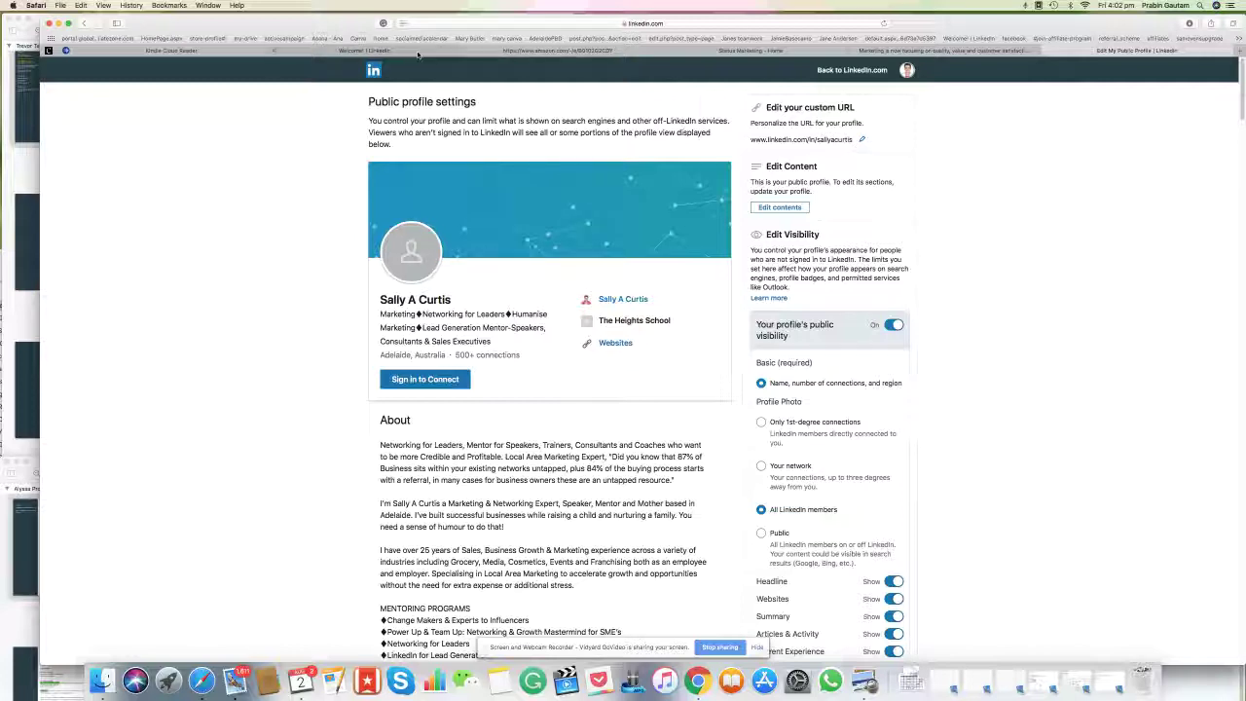
{"action": "left_click_drag", "start_coordinate": [282, 29], "coordinate": [282, 633]}
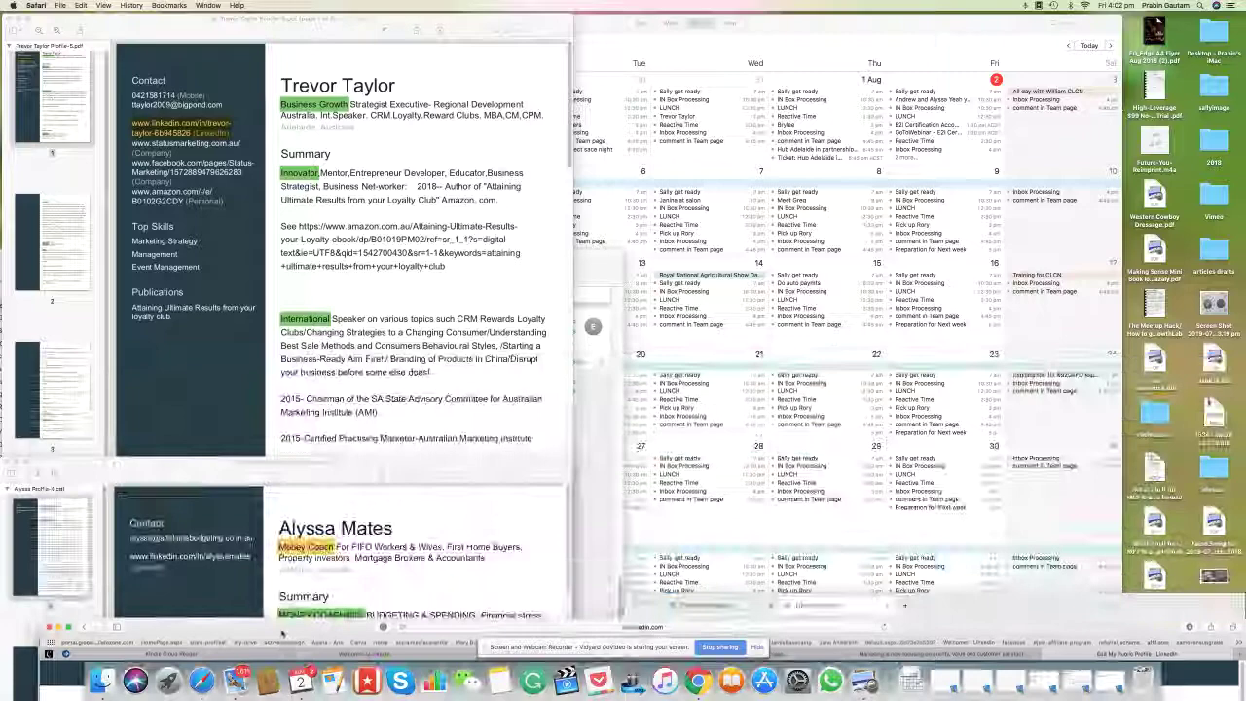
{"action": "left_click_drag", "start_coordinate": [588, 604], "coordinate": [588, 257]}
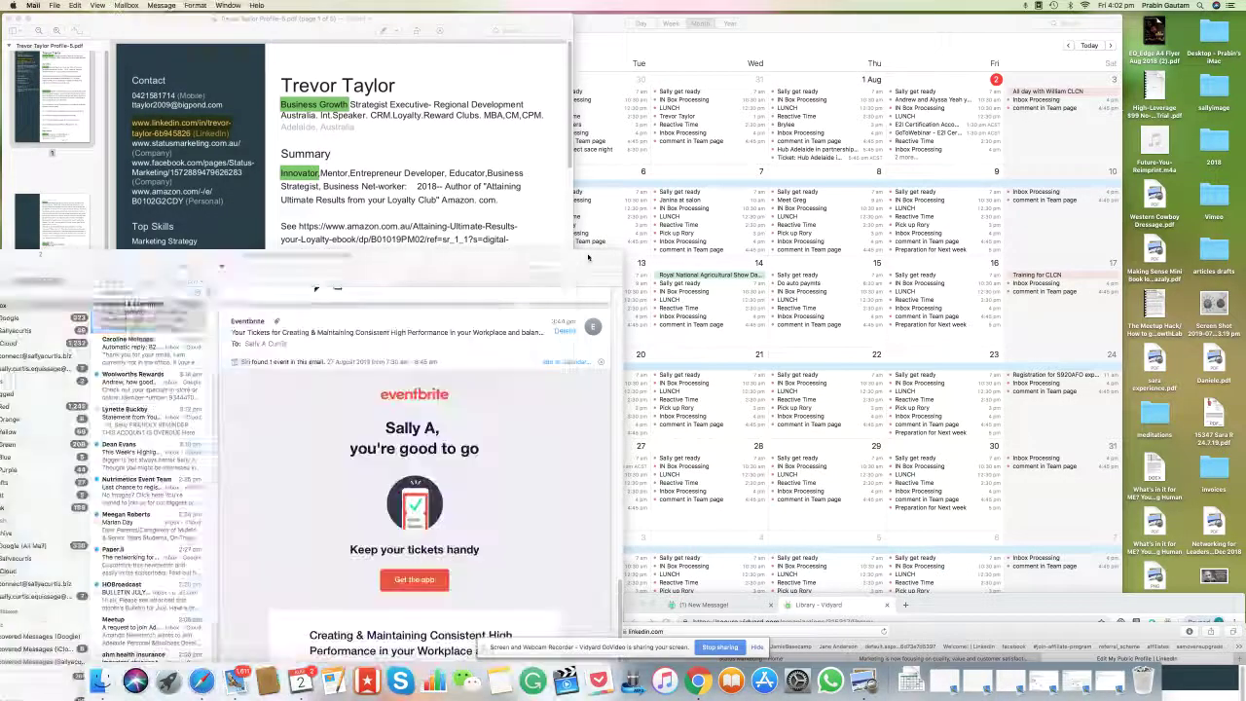
{"action": "left_click_drag", "start_coordinate": [331, 261], "coordinate": [313, 632]}
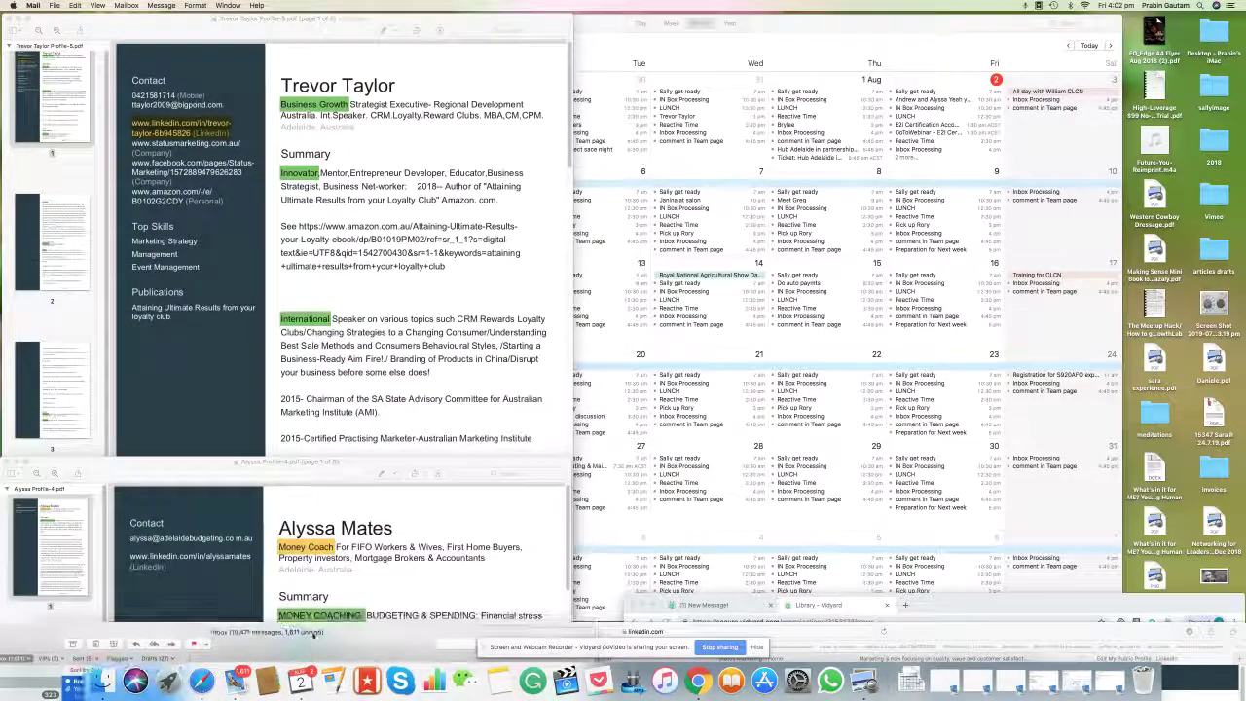
{"action": "mouse_move", "coordinate": [310, 464]}
{"action": "left_mouse_down"}
{"action": "mouse_move", "coordinate": [889, 115]}
{"action": "mouse_move", "coordinate": [888, 20]}
{"action": "left_mouse_up"}
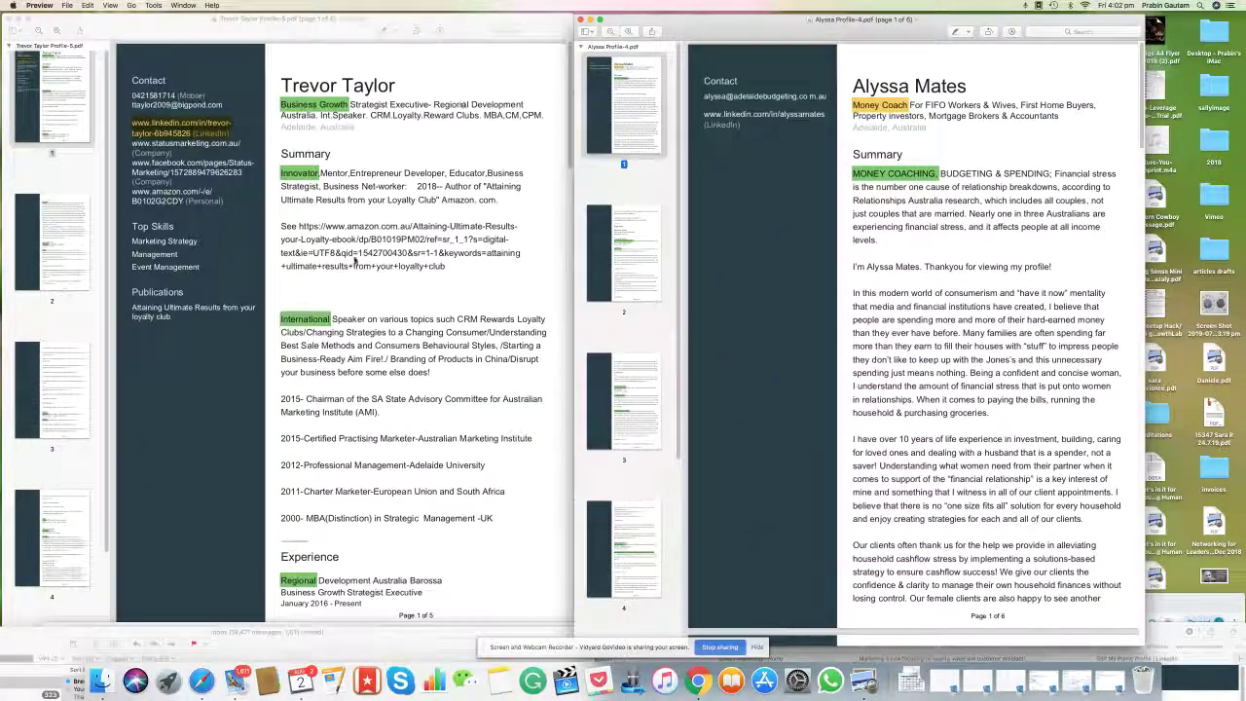
{"action": "left_click", "coordinate": [347, 155]}
{"action": "scroll", "coordinate": [348, 156], "scroll_direction": "down", "scroll_amount": 2}
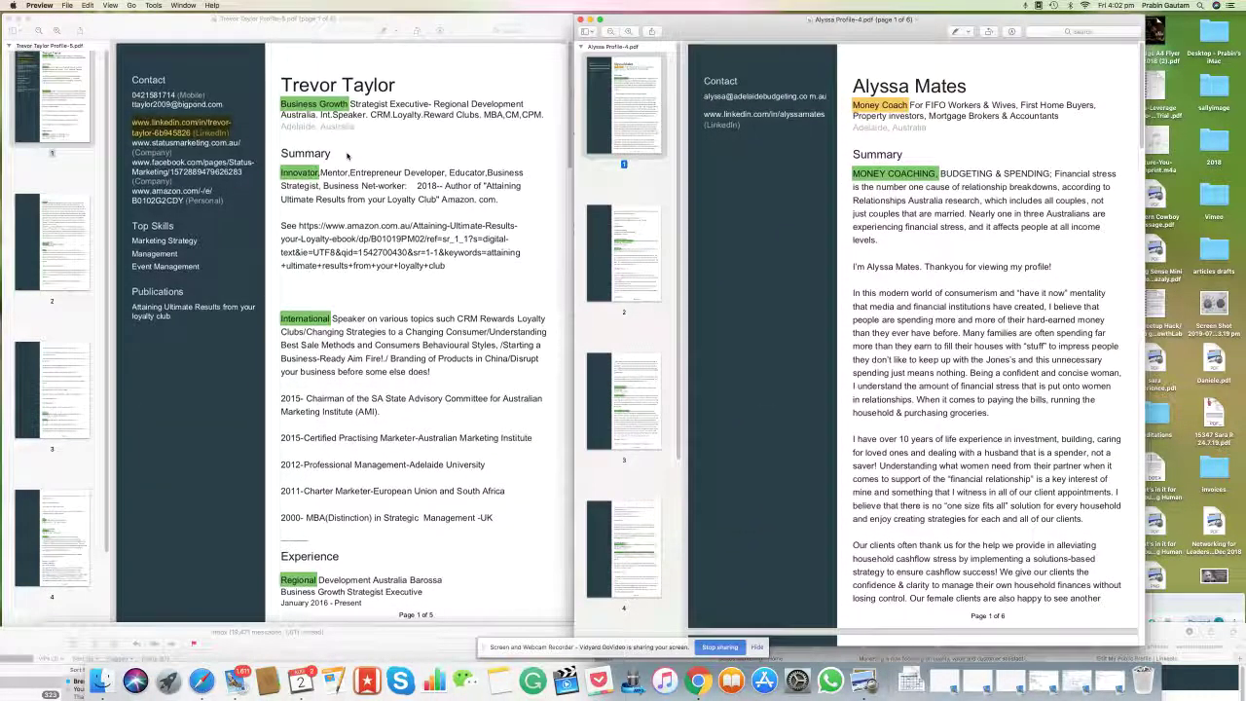
{"action": "scroll", "coordinate": [348, 156], "scroll_direction": "down", "scroll_amount": 3}
{"action": "scroll", "coordinate": [309, 124], "scroll_direction": "up", "scroll_amount": 4}
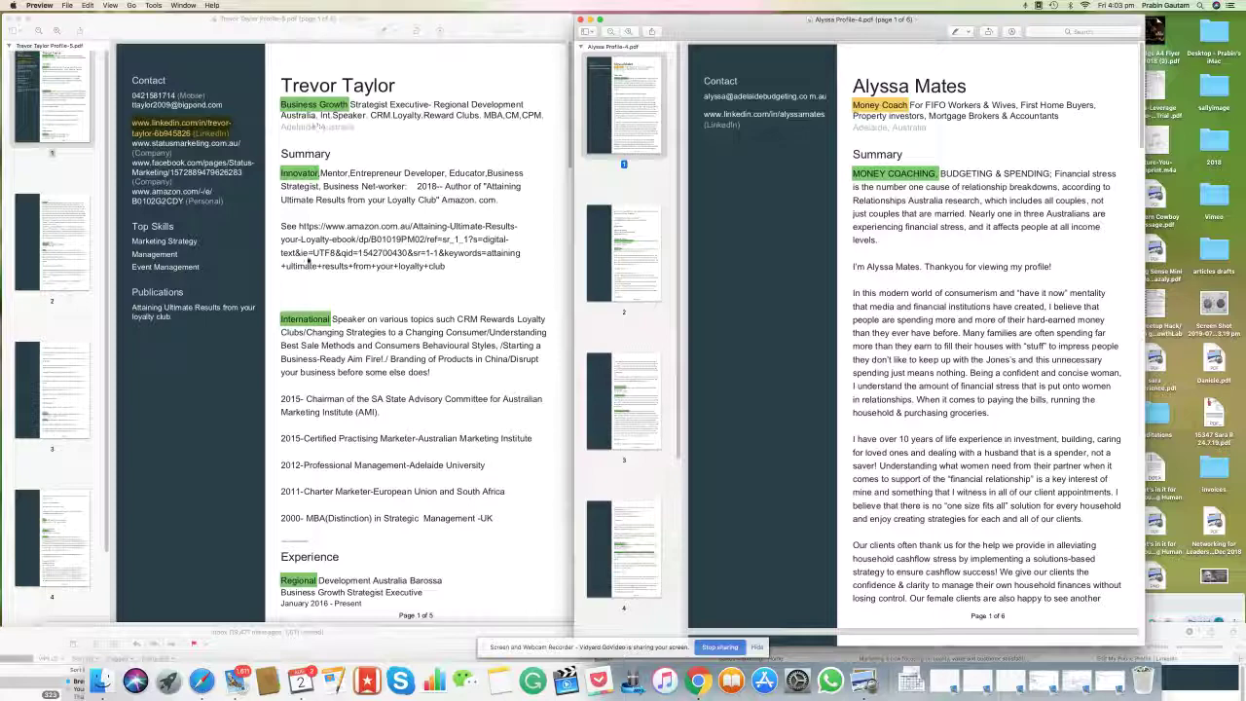
{"action": "scroll", "coordinate": [309, 261], "scroll_direction": "down", "scroll_amount": 1}
{"action": "scroll", "coordinate": [306, 292], "scroll_direction": "down", "scroll_amount": 1}
{"action": "scroll", "coordinate": [297, 389], "scroll_direction": "down", "scroll_amount": 5}
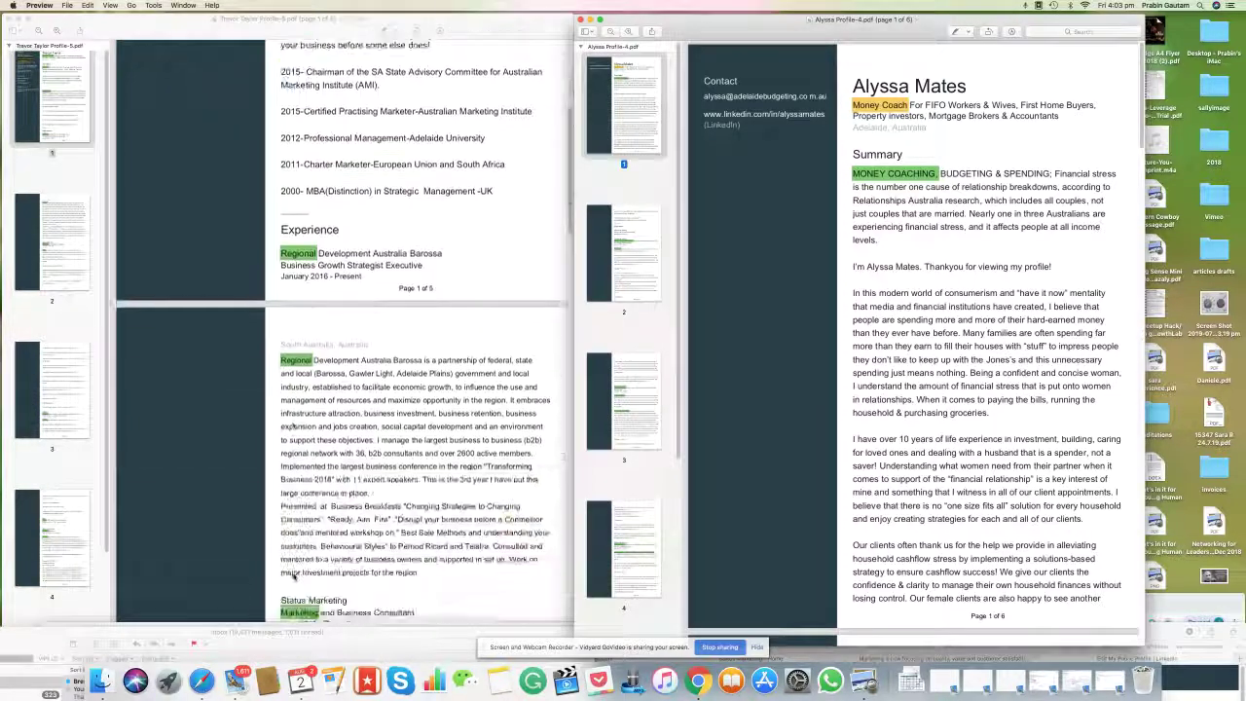
{"action": "scroll", "coordinate": [293, 576], "scroll_direction": "down", "scroll_amount": 3}
{"action": "scroll", "coordinate": [298, 565], "scroll_direction": "down", "scroll_amount": 2}
{"action": "scroll", "coordinate": [305, 548], "scroll_direction": "down", "scroll_amount": 2}
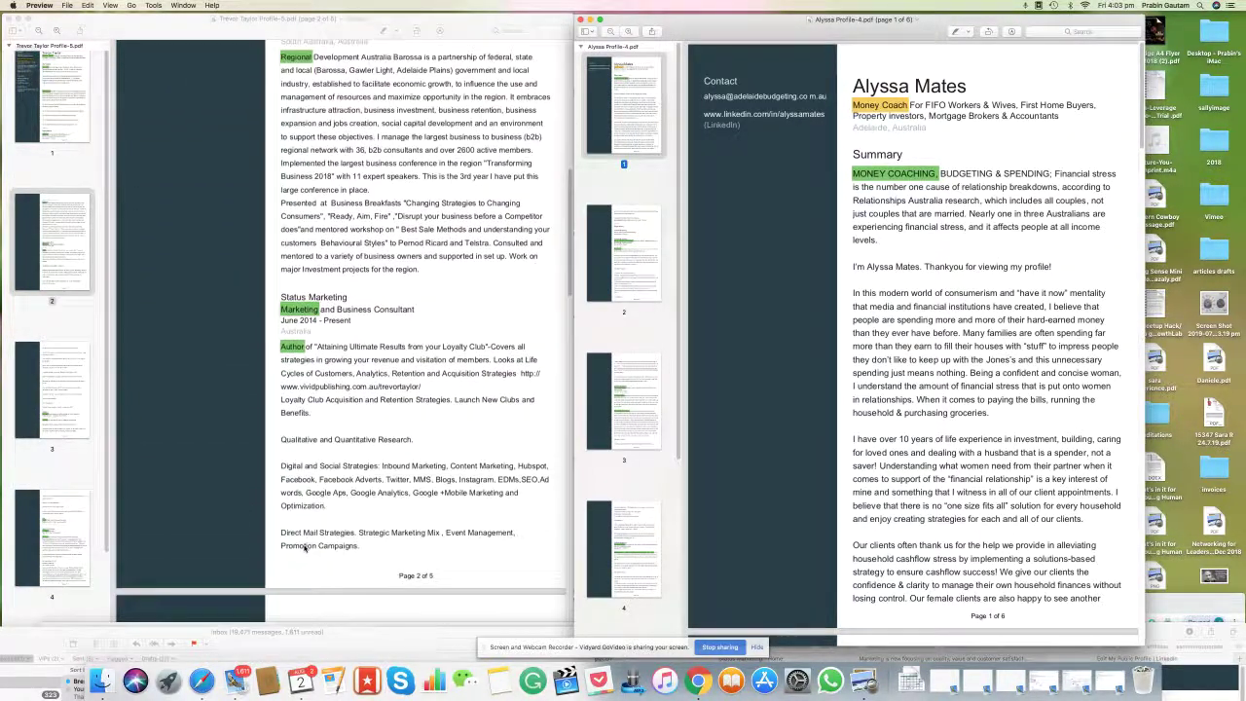
{"action": "scroll", "coordinate": [304, 548], "scroll_direction": "down", "scroll_amount": 4}
{"action": "scroll", "coordinate": [305, 549], "scroll_direction": "down", "scroll_amount": 4}
{"action": "scroll", "coordinate": [306, 550], "scroll_direction": "down", "scroll_amount": 4}
{"action": "scroll", "coordinate": [306, 551], "scroll_direction": "down", "scroll_amount": 4}
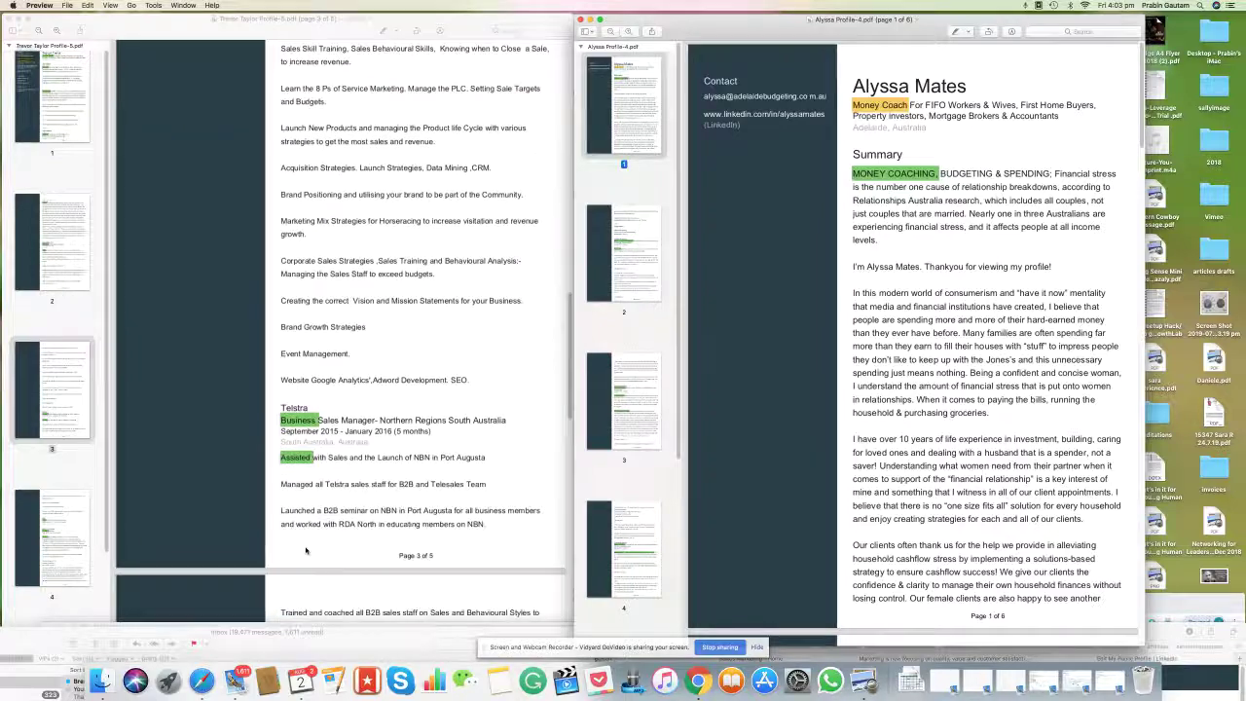
{"action": "scroll", "coordinate": [306, 551], "scroll_direction": "down", "scroll_amount": 3}
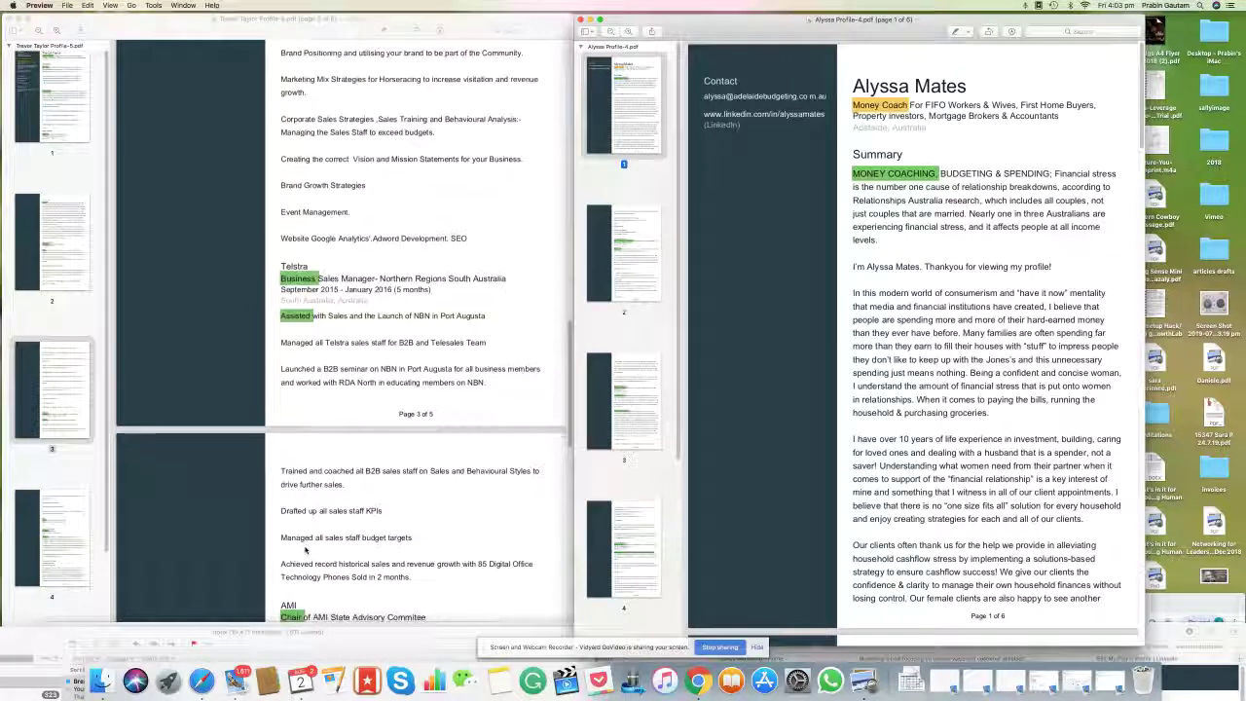
{"action": "scroll", "coordinate": [306, 551], "scroll_direction": "down", "scroll_amount": 2}
{"action": "scroll", "coordinate": [306, 545], "scroll_direction": "down", "scroll_amount": 2}
{"action": "scroll", "coordinate": [308, 533], "scroll_direction": "down", "scroll_amount": 2}
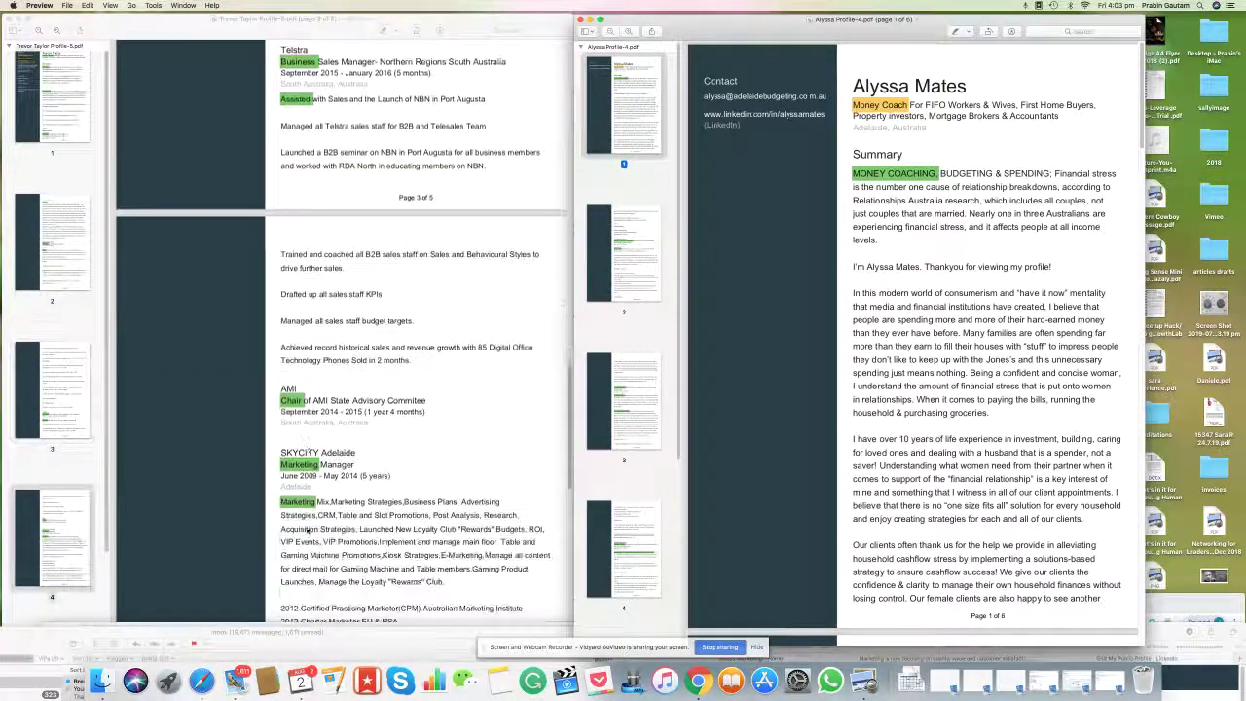
{"action": "scroll", "coordinate": [306, 526], "scroll_direction": "down", "scroll_amount": 3}
{"action": "scroll", "coordinate": [300, 511], "scroll_direction": "down", "scroll_amount": 3}
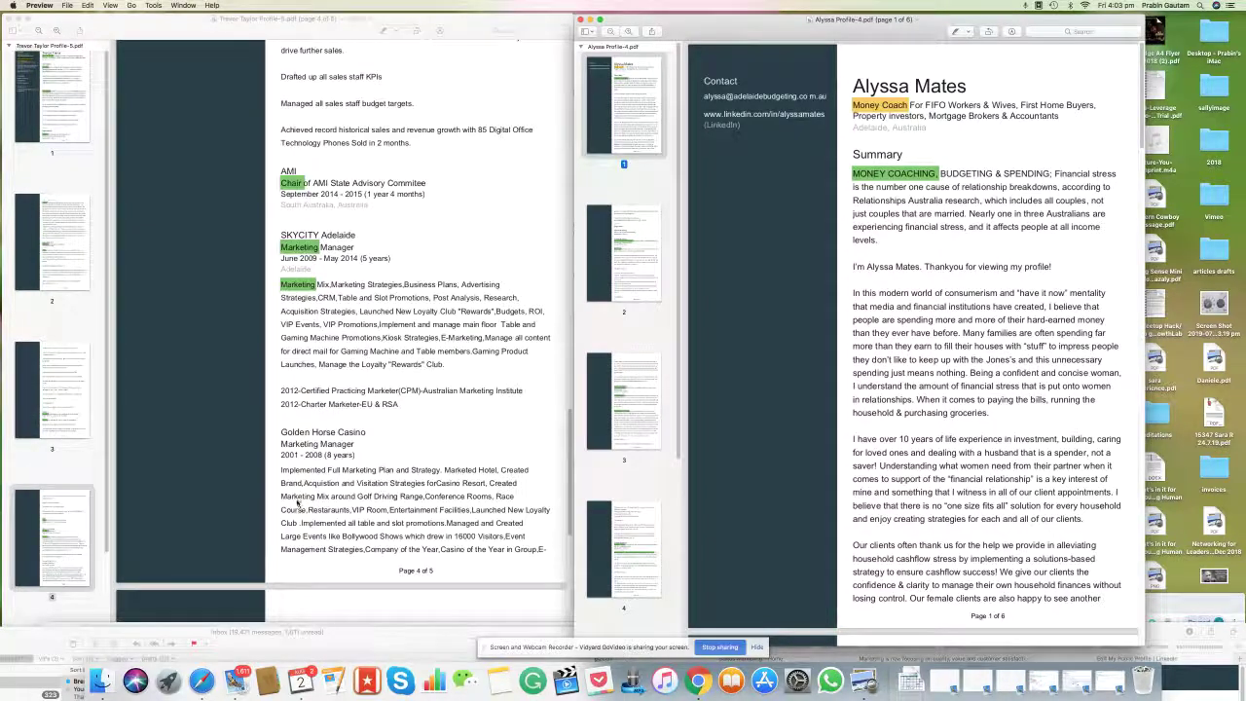
{"action": "scroll", "coordinate": [297, 503], "scroll_direction": "up", "scroll_amount": 3}
{"action": "scroll", "coordinate": [296, 503], "scroll_direction": "up", "scroll_amount": 3}
{"action": "scroll", "coordinate": [297, 503], "scroll_direction": "up", "scroll_amount": 3}
{"action": "scroll", "coordinate": [297, 503], "scroll_direction": "up", "scroll_amount": 3}
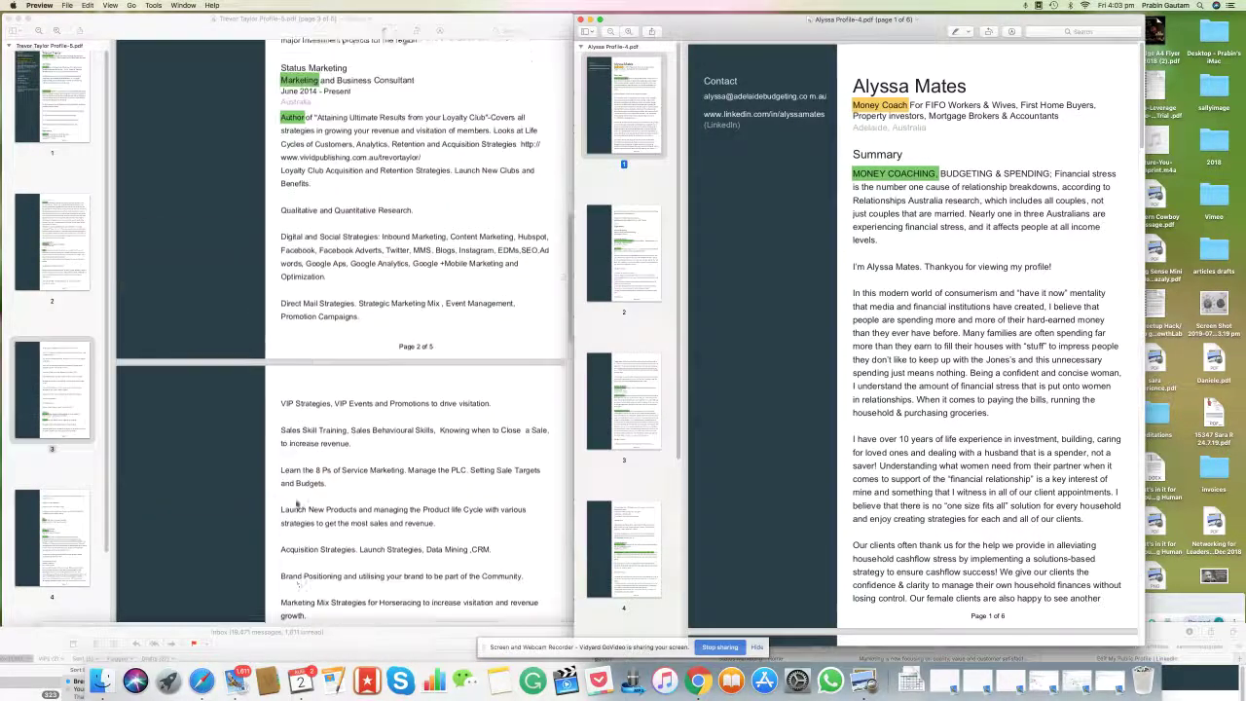
{"action": "scroll", "coordinate": [296, 503], "scroll_direction": "up", "scroll_amount": 5}
{"action": "scroll", "coordinate": [297, 503], "scroll_direction": "up", "scroll_amount": 6}
{"action": "scroll", "coordinate": [297, 503], "scroll_direction": "up", "scroll_amount": 6}
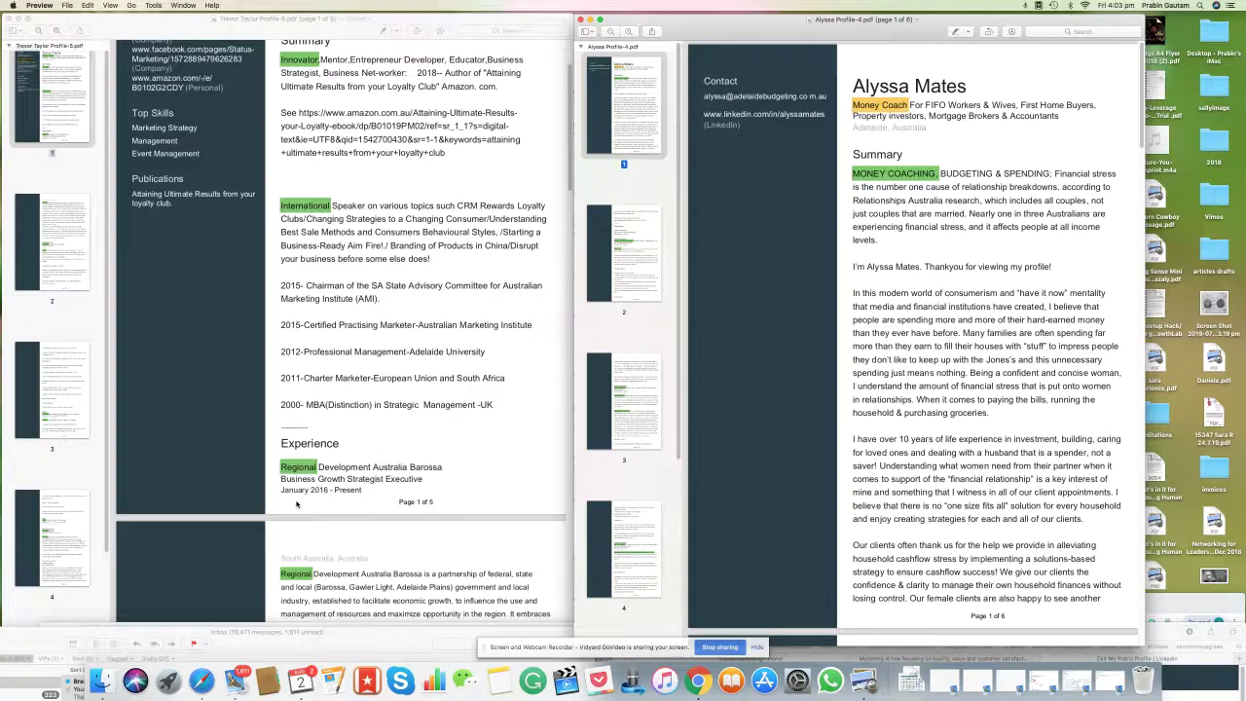
{"action": "scroll", "coordinate": [298, 504], "scroll_direction": "up", "scroll_amount": 3}
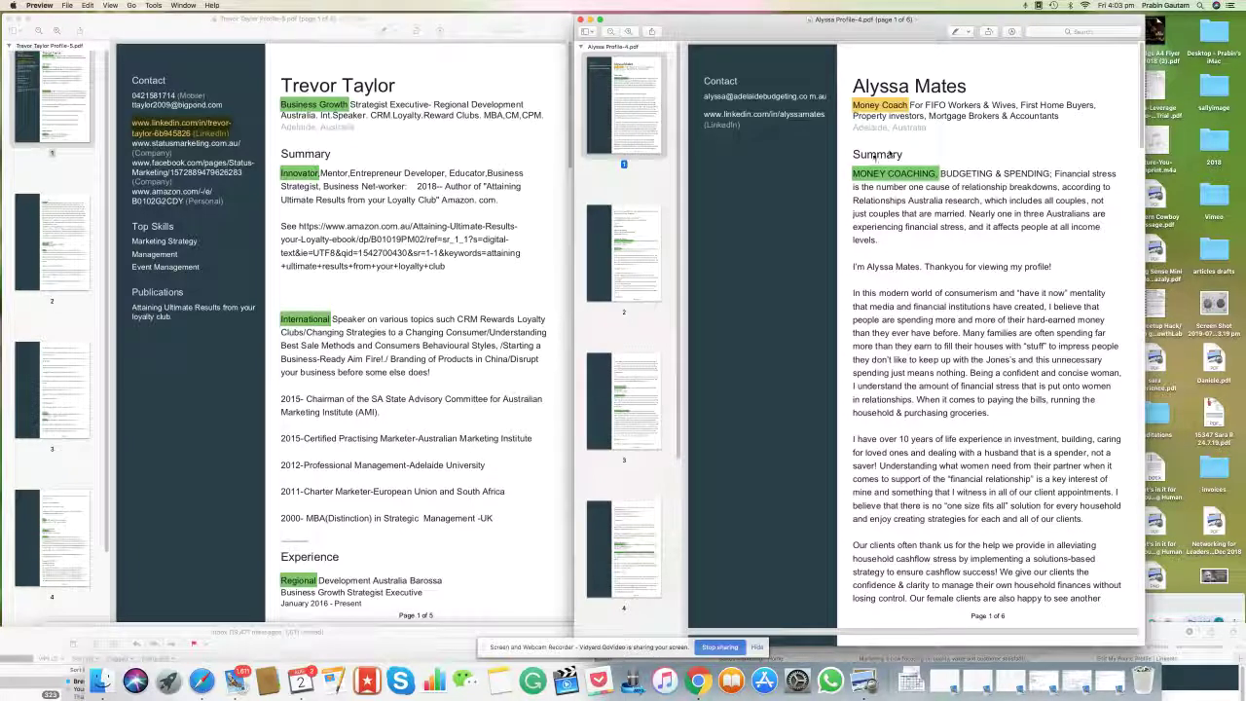
{"action": "scroll", "coordinate": [926, 253], "scroll_direction": "down", "scroll_amount": 2}
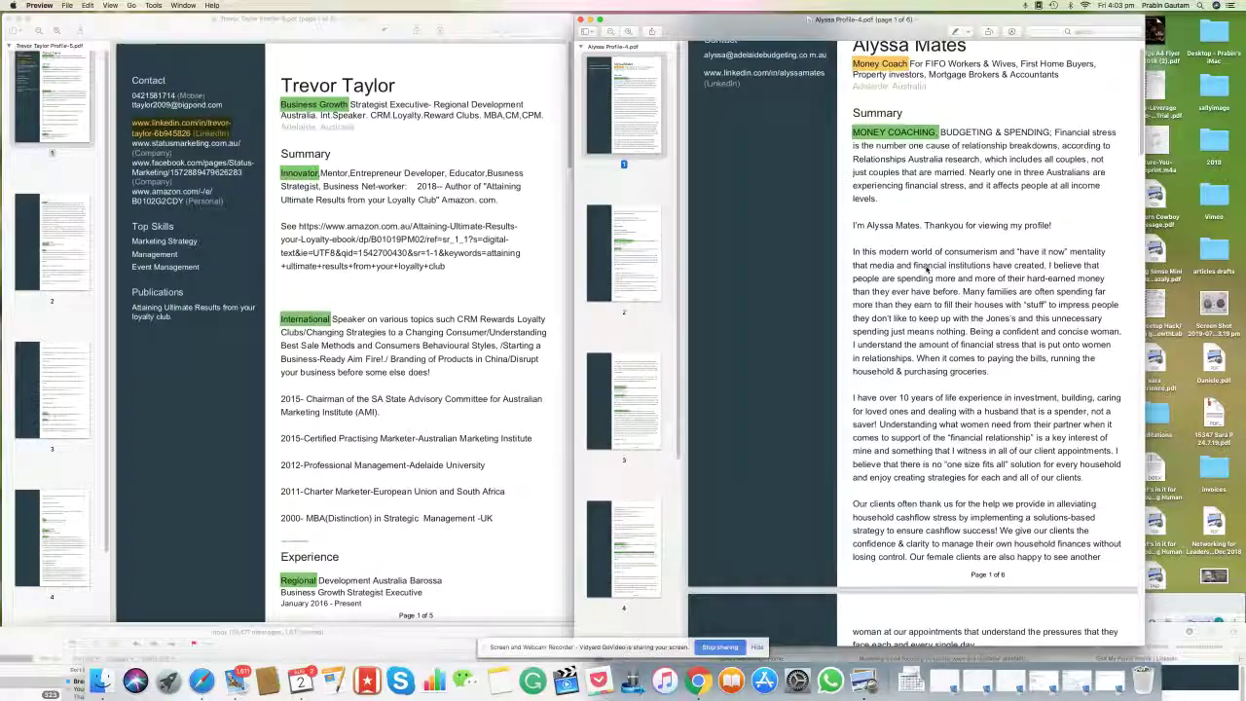
{"action": "scroll", "coordinate": [925, 243], "scroll_direction": "down", "scroll_amount": 2}
{"action": "scroll", "coordinate": [927, 243], "scroll_direction": "down", "scroll_amount": 2}
{"action": "scroll", "coordinate": [926, 258], "scroll_direction": "down", "scroll_amount": 3}
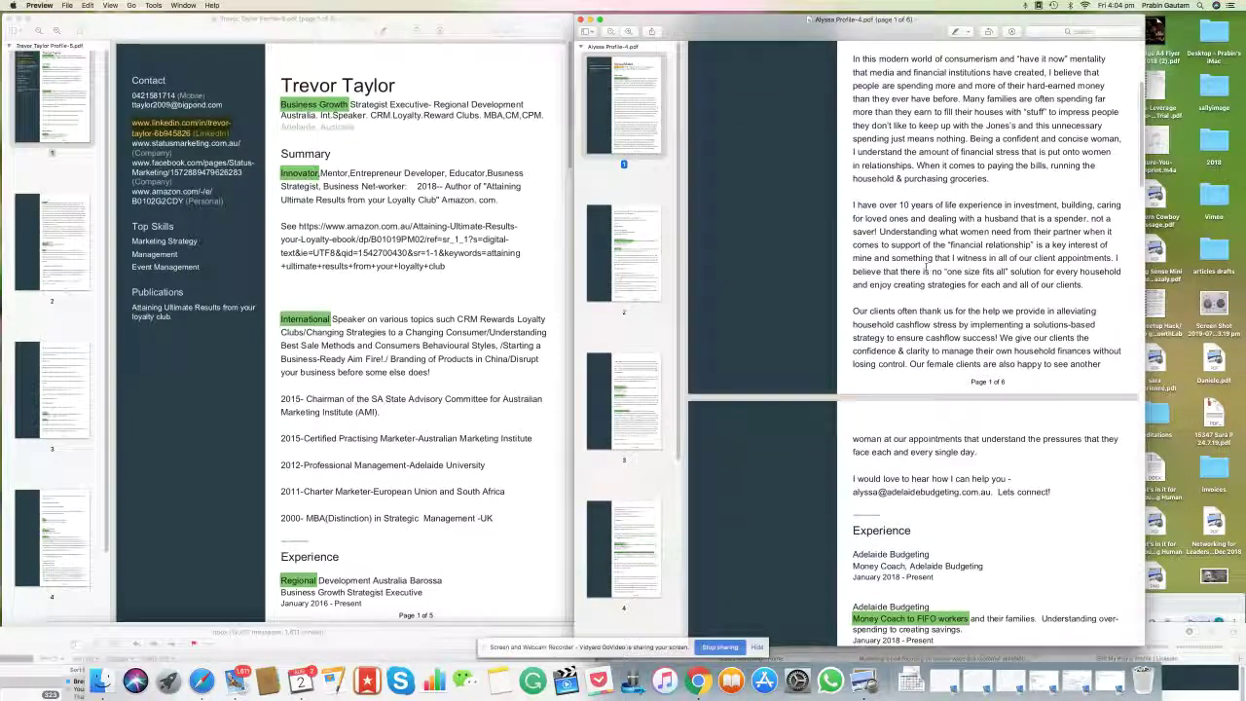
{"action": "scroll", "coordinate": [926, 266], "scroll_direction": "up", "scroll_amount": 2}
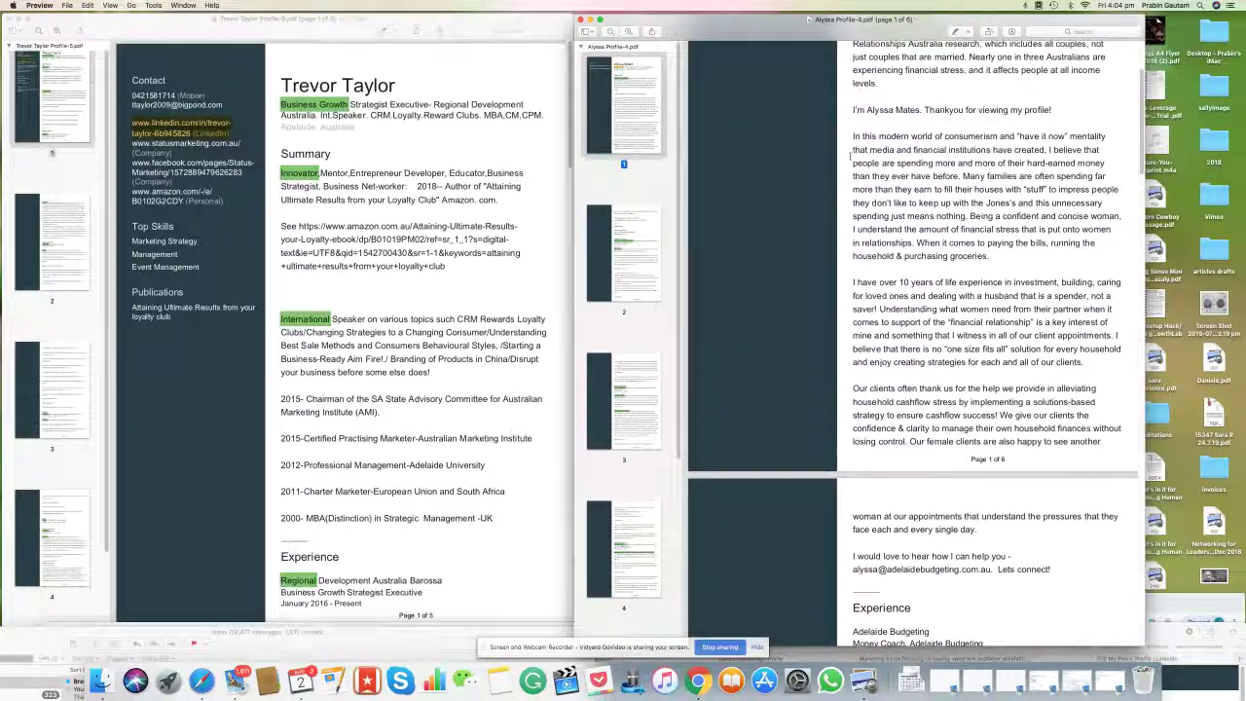
{"action": "scroll", "coordinate": [945, 124], "scroll_direction": "up", "scroll_amount": 1}
{"action": "scroll", "coordinate": [946, 123], "scroll_direction": "up", "scroll_amount": 1}
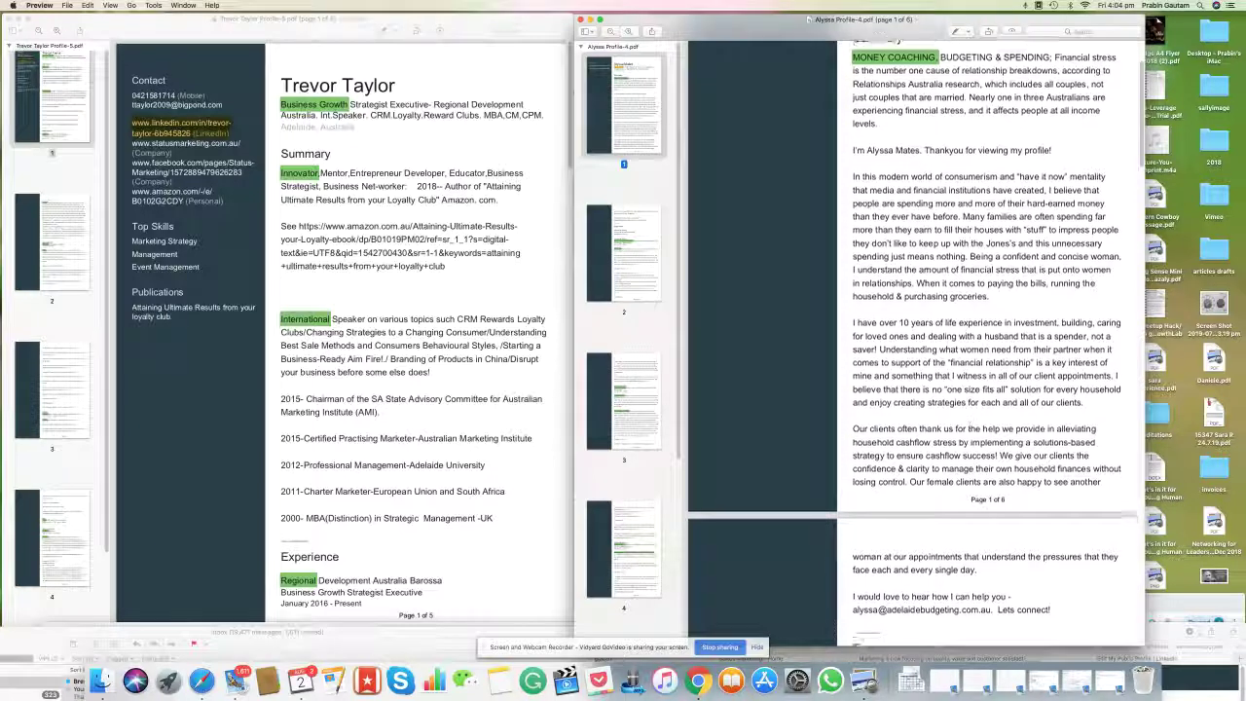
- Select Alyssa's 'Lets connect!' sentence and continue down to her page 2 Experience section
{"action": "scroll", "coordinate": [954, 373], "scroll_direction": "down", "scroll_amount": 2}
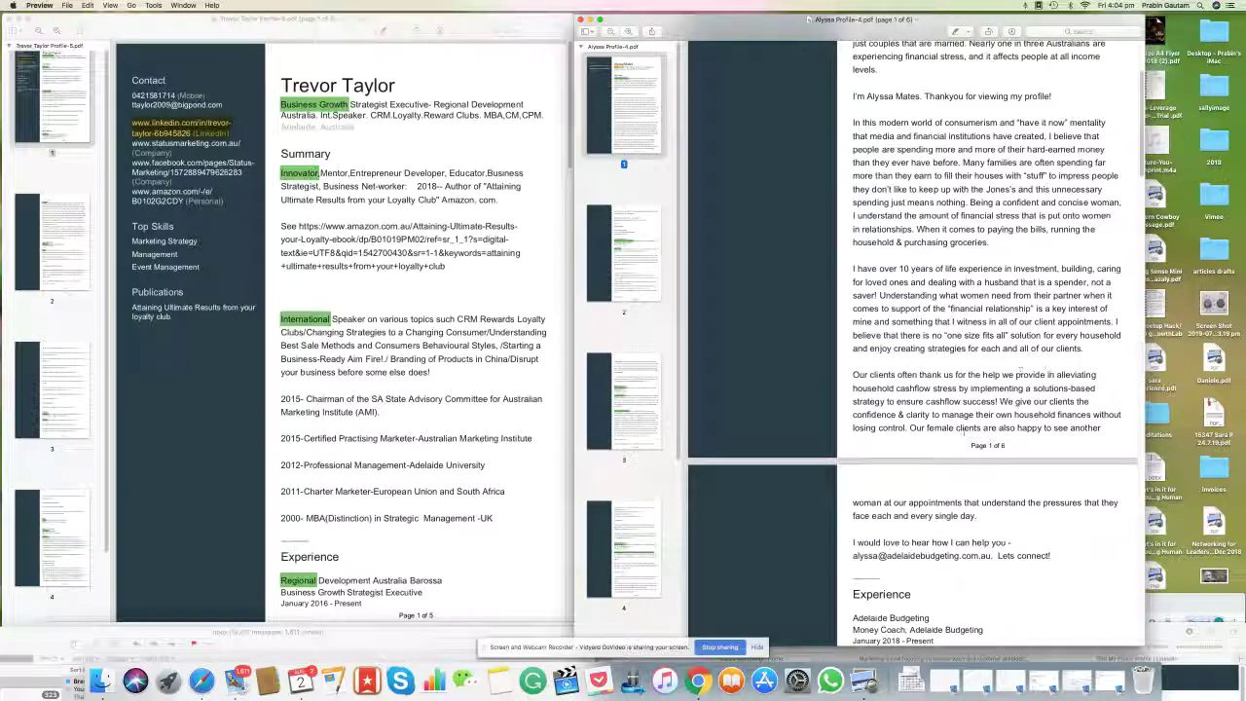
{"action": "scroll", "coordinate": [964, 432], "scroll_direction": "down", "scroll_amount": 2}
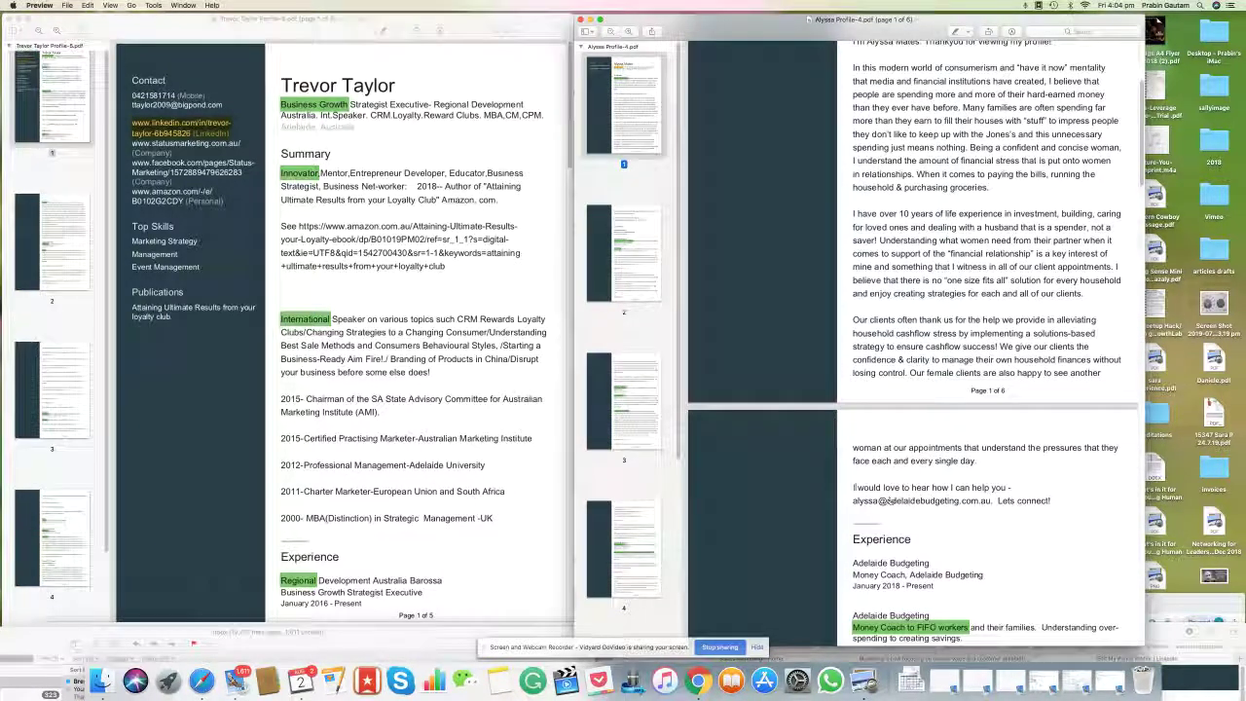
{"action": "left_click_drag", "start_coordinate": [854, 486], "coordinate": [1056, 503]}
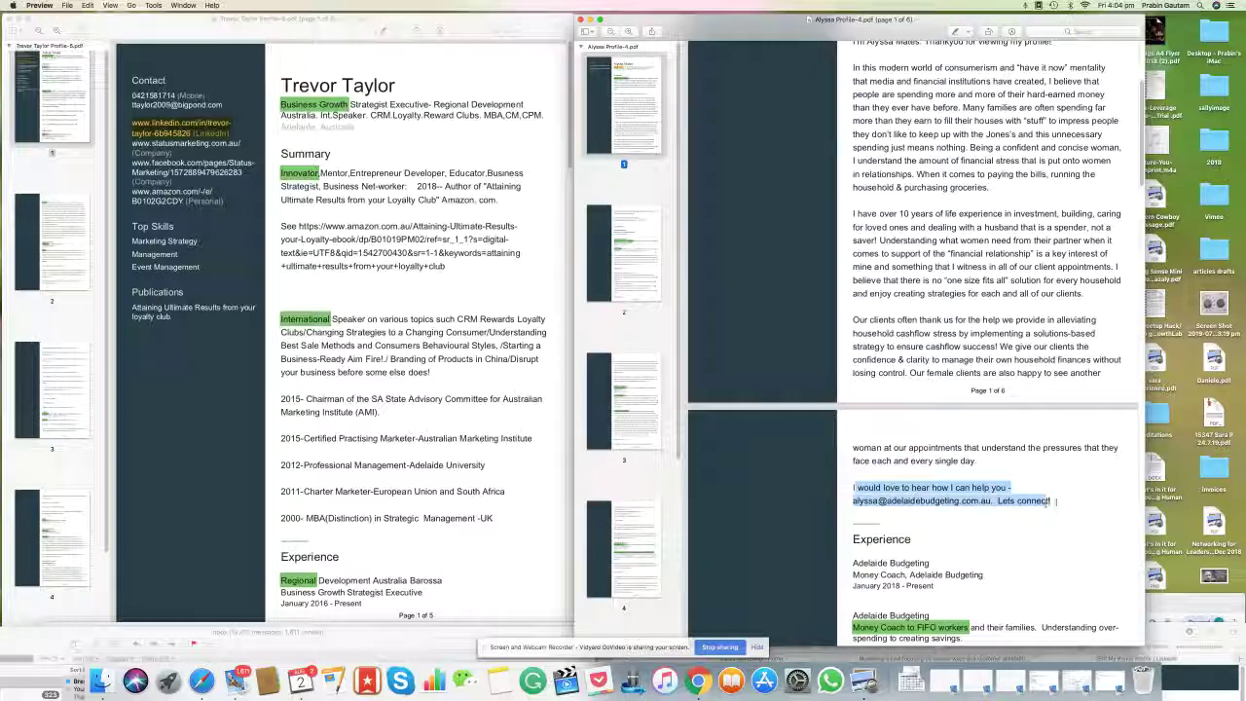
{"action": "scroll", "coordinate": [1056, 503], "scroll_direction": "down", "scroll_amount": 7}
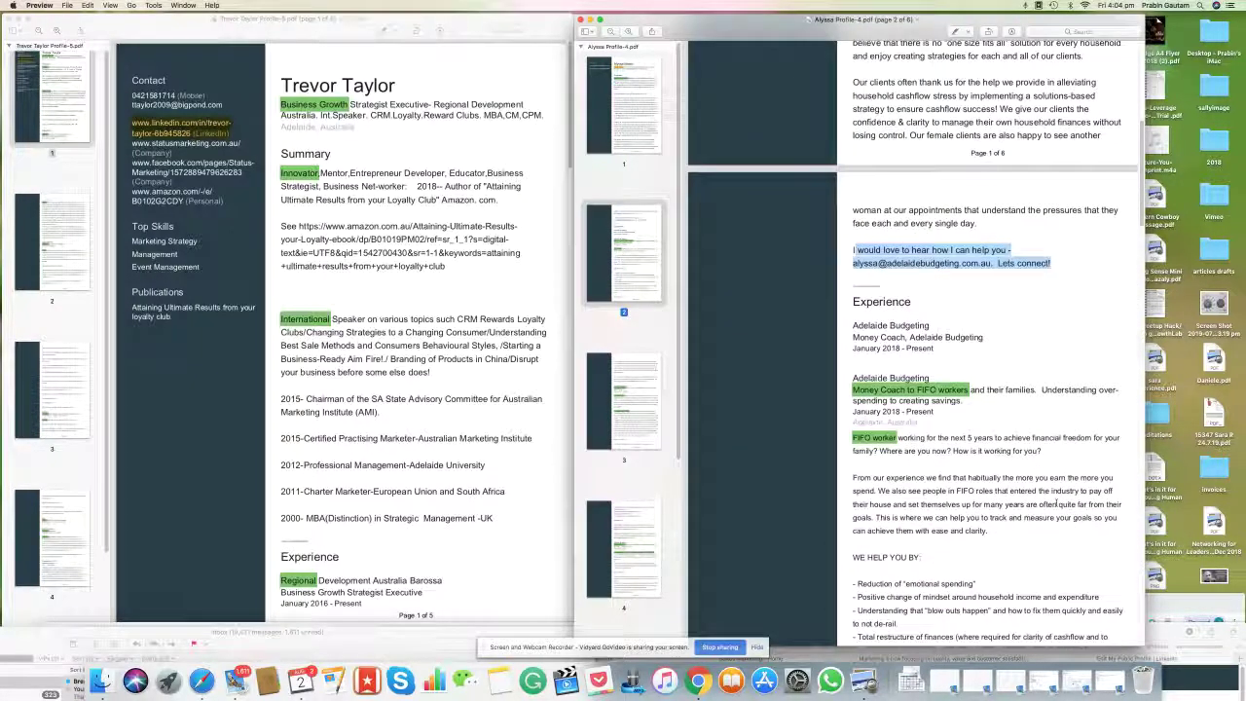
- Clear the text selection and scroll Alyssa's PDF down through page 2
{"action": "left_click", "coordinate": [925, 206]}
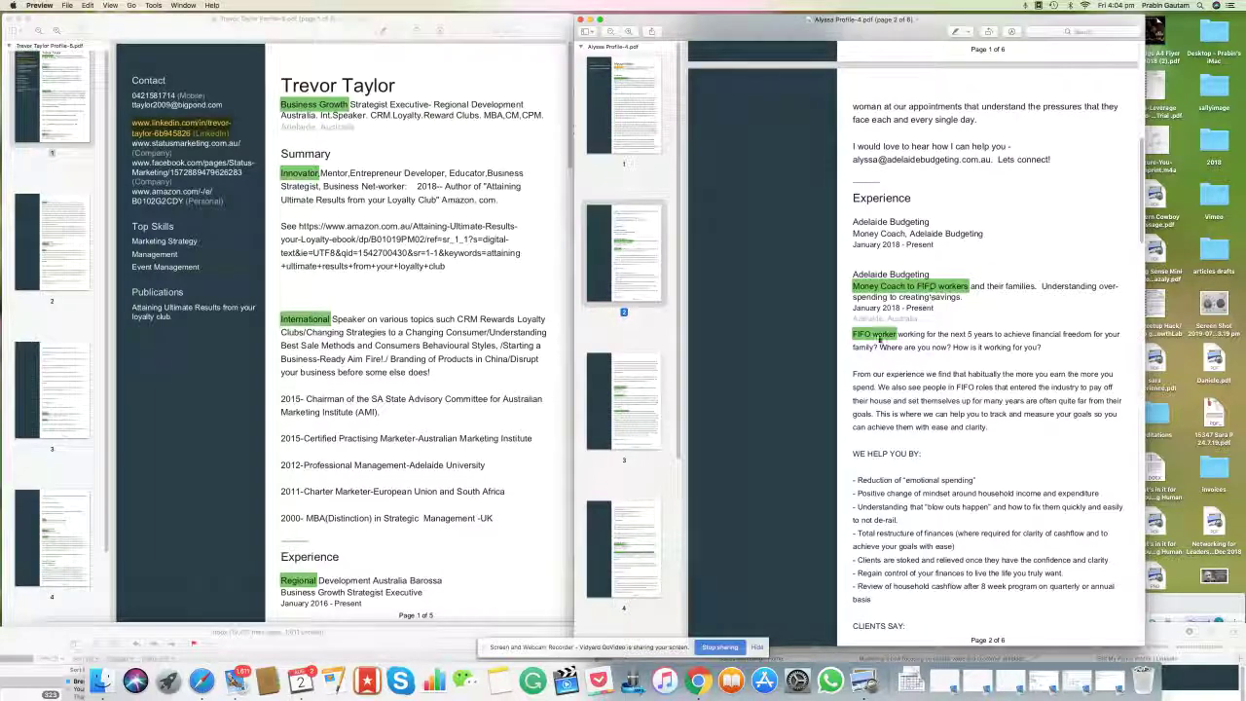
{"action": "scroll", "coordinate": [880, 338], "scroll_direction": "down", "scroll_amount": 2}
{"action": "scroll", "coordinate": [879, 338], "scroll_direction": "down", "scroll_amount": 4}
{"action": "scroll", "coordinate": [879, 338], "scroll_direction": "down", "scroll_amount": 4}
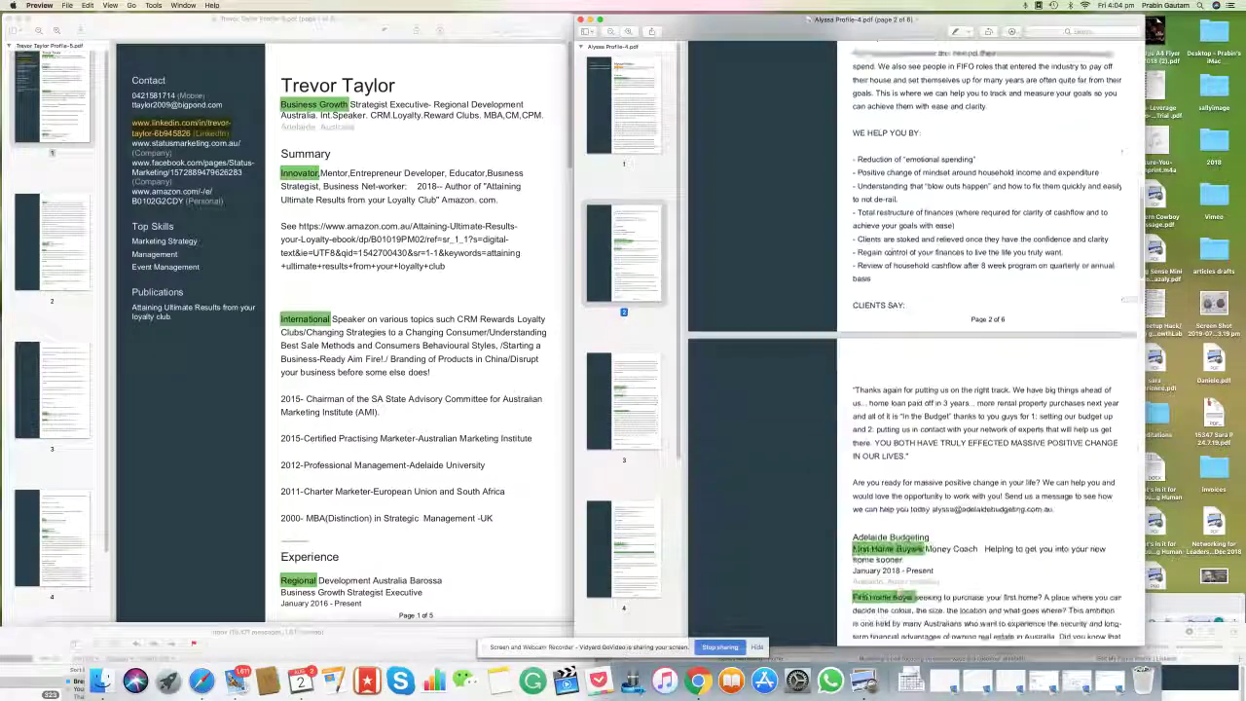
{"action": "scroll", "coordinate": [905, 368], "scroll_direction": "down", "scroll_amount": 2}
{"action": "scroll", "coordinate": [905, 368], "scroll_direction": "down", "scroll_amount": 1}
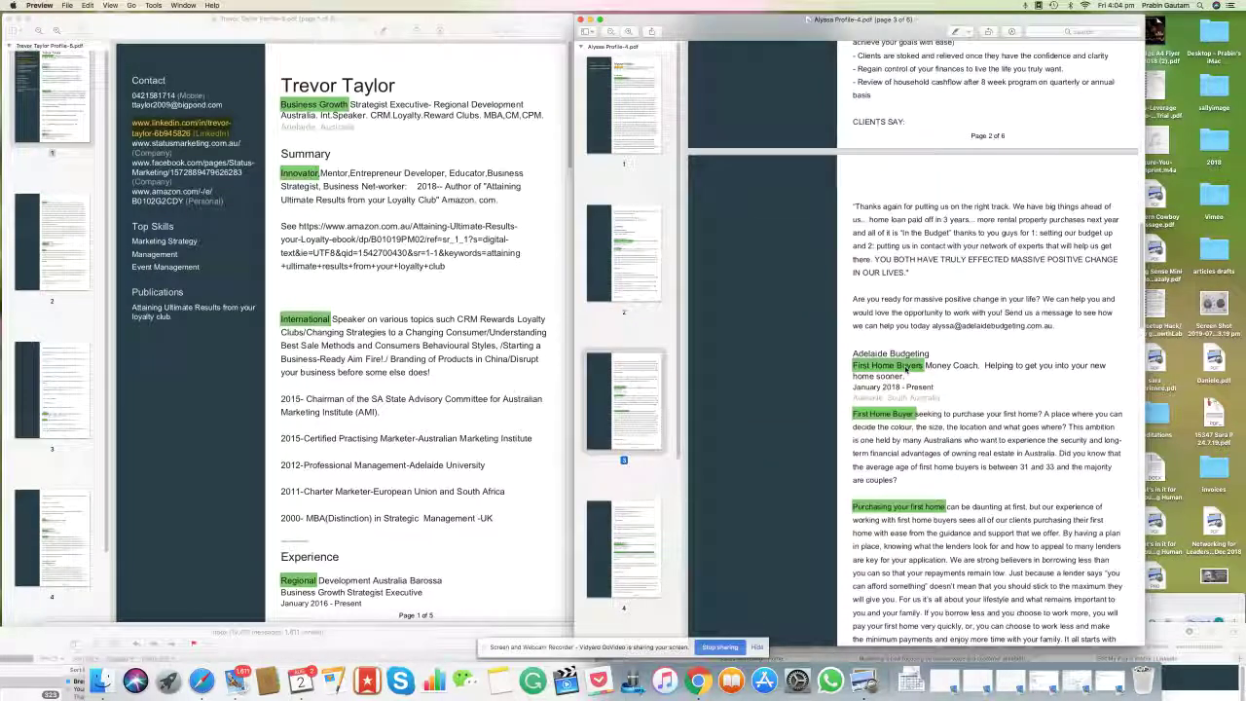
- Scroll on to page 4, then back to page 3's First Home Buyers money coach role
{"action": "scroll", "coordinate": [906, 369], "scroll_direction": "down", "scroll_amount": 2}
{"action": "scroll", "coordinate": [911, 321], "scroll_direction": "down", "scroll_amount": 3}
{"action": "scroll", "coordinate": [918, 263], "scroll_direction": "down", "scroll_amount": 4}
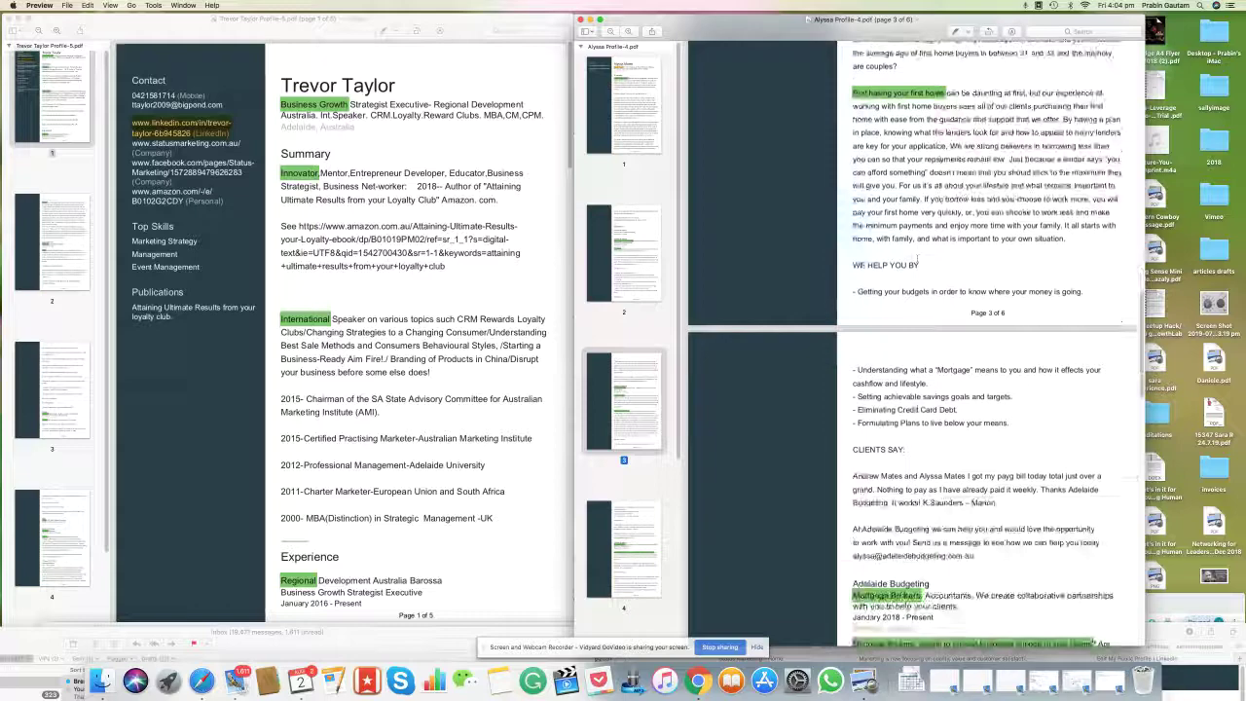
{"action": "scroll", "coordinate": [917, 259], "scroll_direction": "down", "scroll_amount": 3}
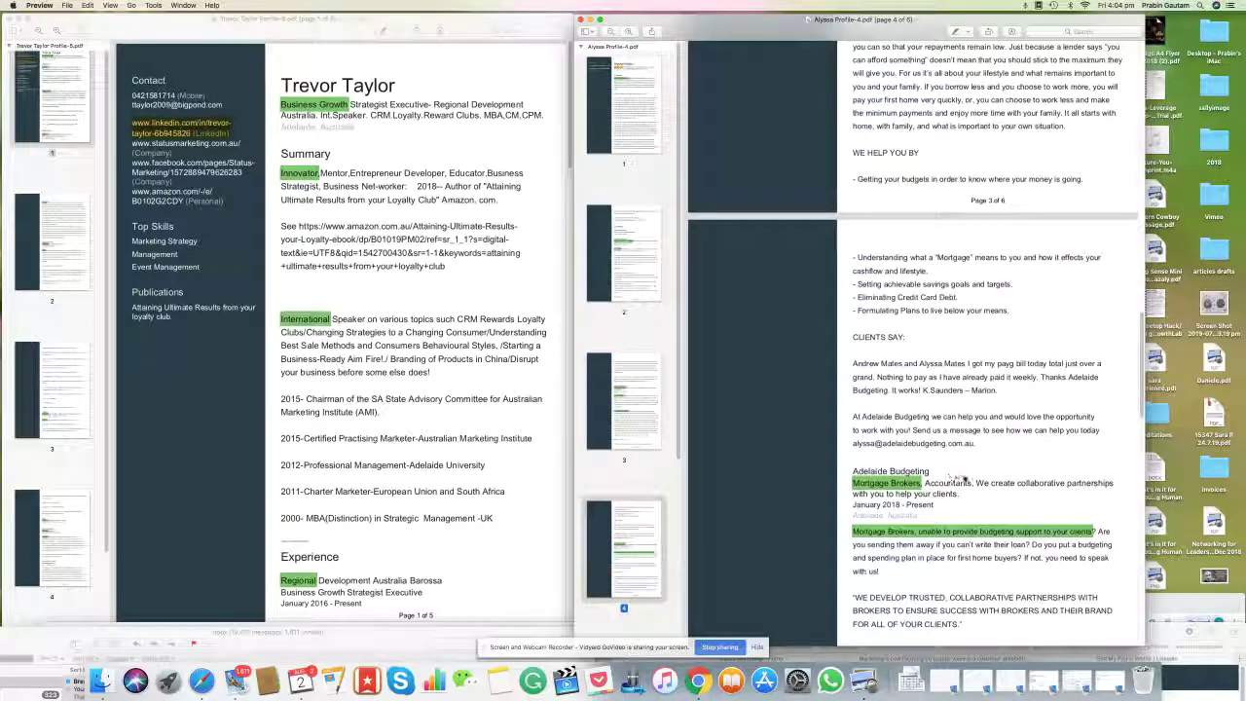
{"action": "scroll", "coordinate": [962, 479], "scroll_direction": "down", "scroll_amount": 2}
{"action": "scroll", "coordinate": [963, 477], "scroll_direction": "up", "scroll_amount": 3}
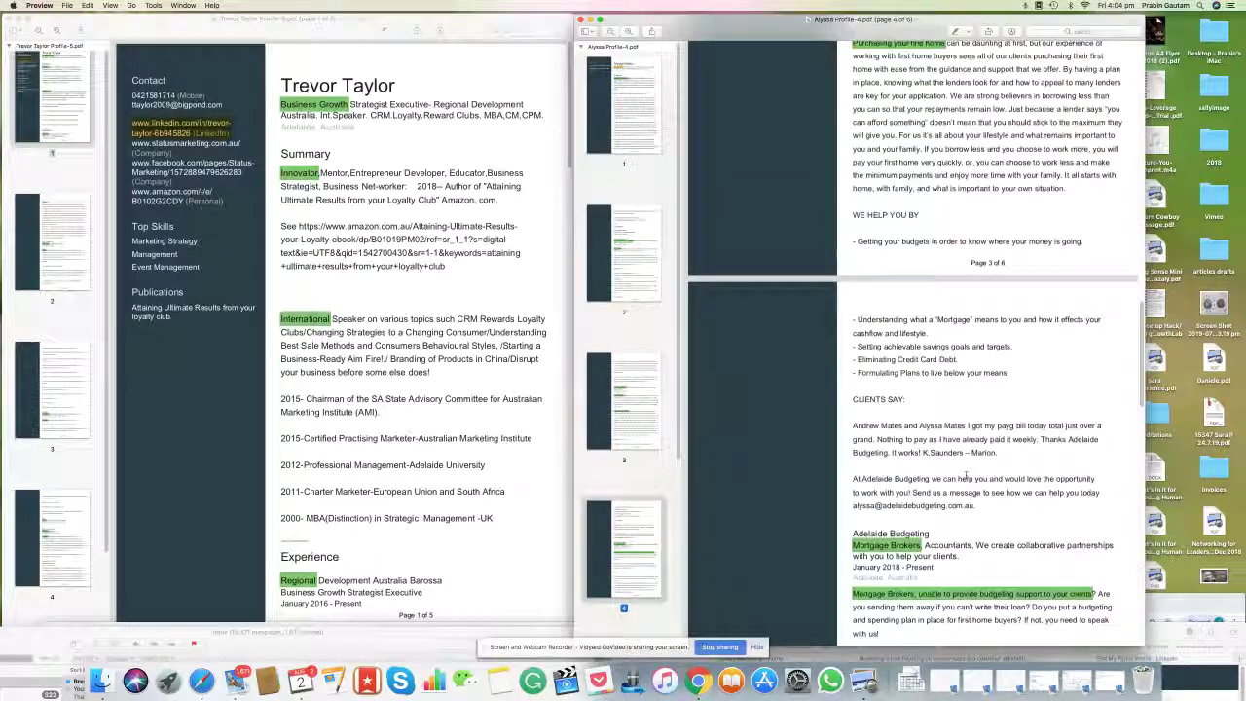
{"action": "scroll", "coordinate": [964, 477], "scroll_direction": "up", "scroll_amount": 3}
{"action": "scroll", "coordinate": [916, 516], "scroll_direction": "up", "scroll_amount": 2}
{"action": "scroll", "coordinate": [867, 555], "scroll_direction": "up", "scroll_amount": 2}
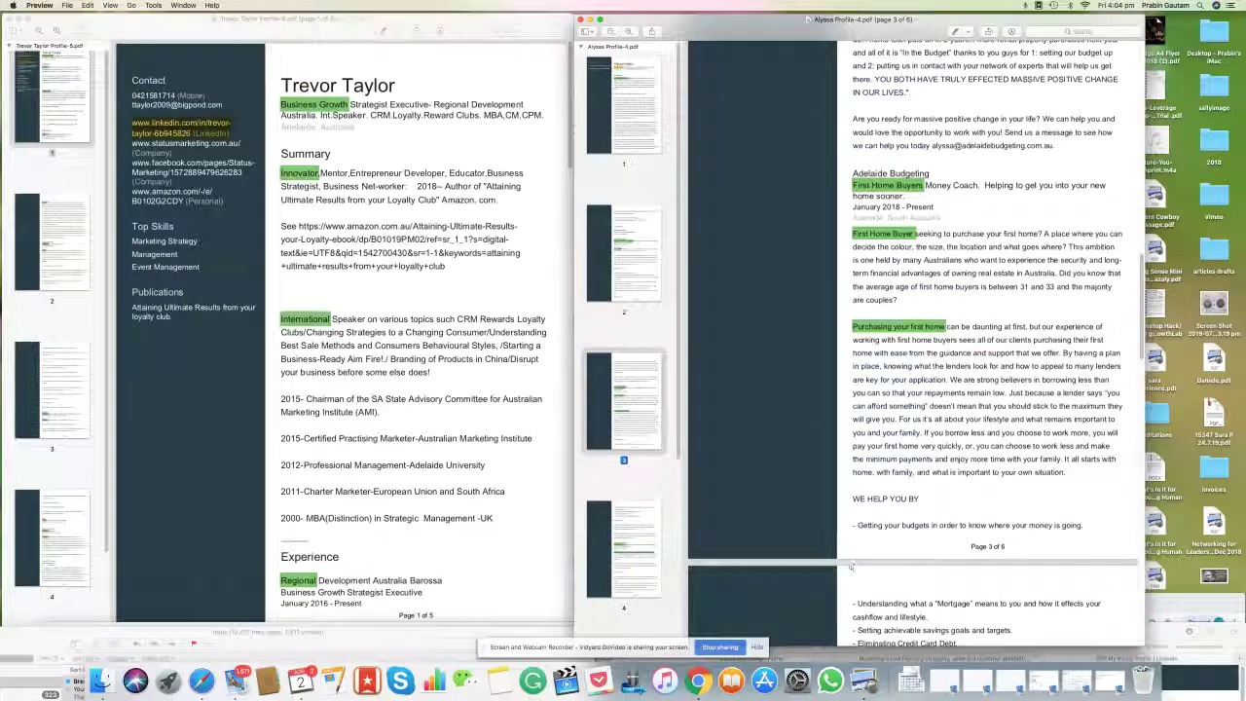